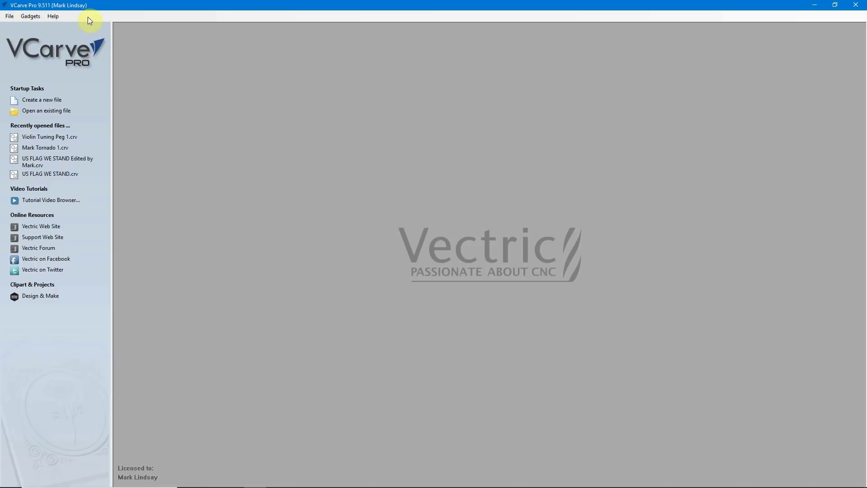
# Create a new job, accepting the default 8 x 12 inch size and 0.5 inch thickness
pyautogui.click(44, 99)
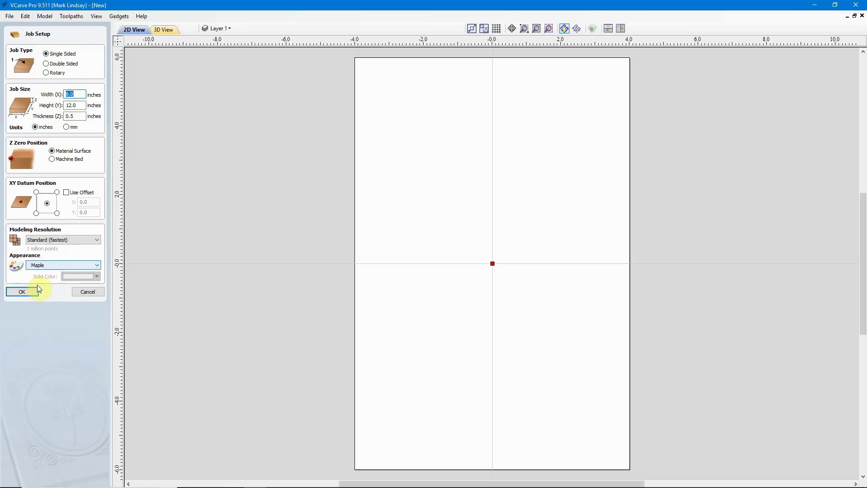
pyautogui.click(21, 292)
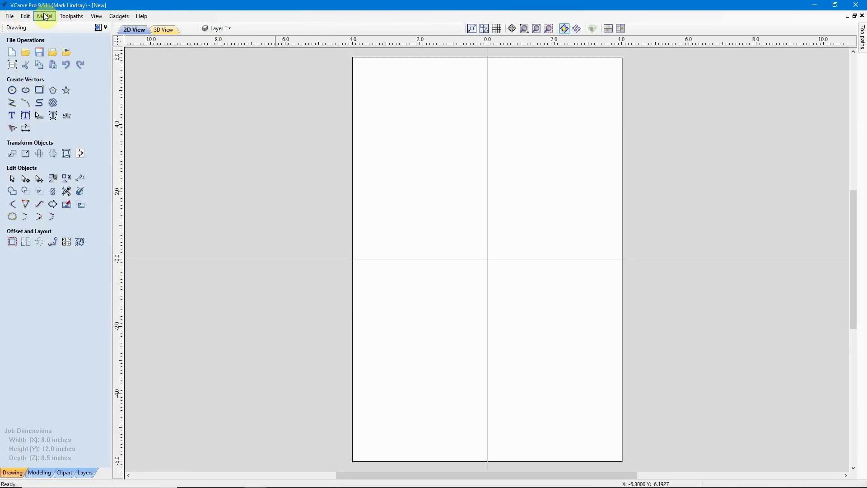
# Open the Tool Database and delete the 0.093 inch End Mill
pyautogui.click(75, 18)
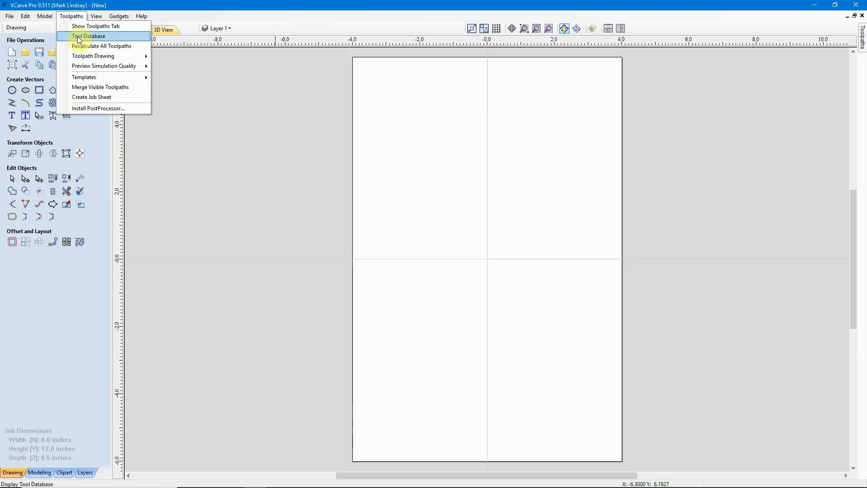
pyautogui.click(80, 38)
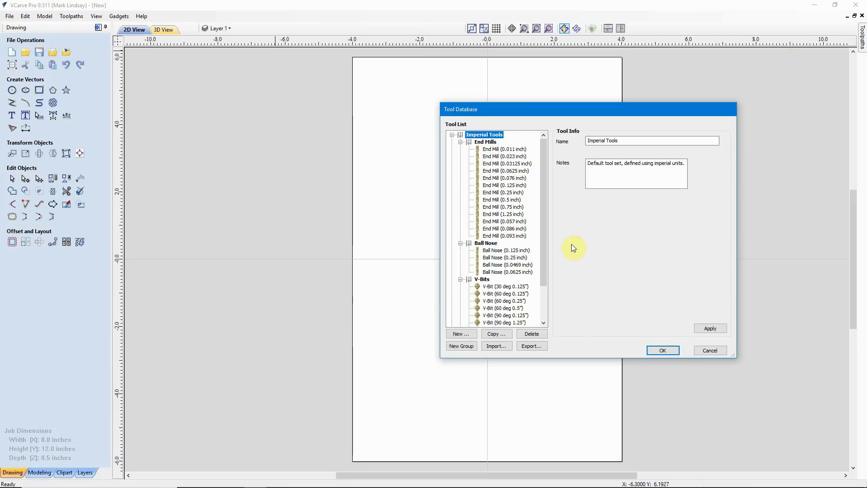
pyautogui.click(515, 236)
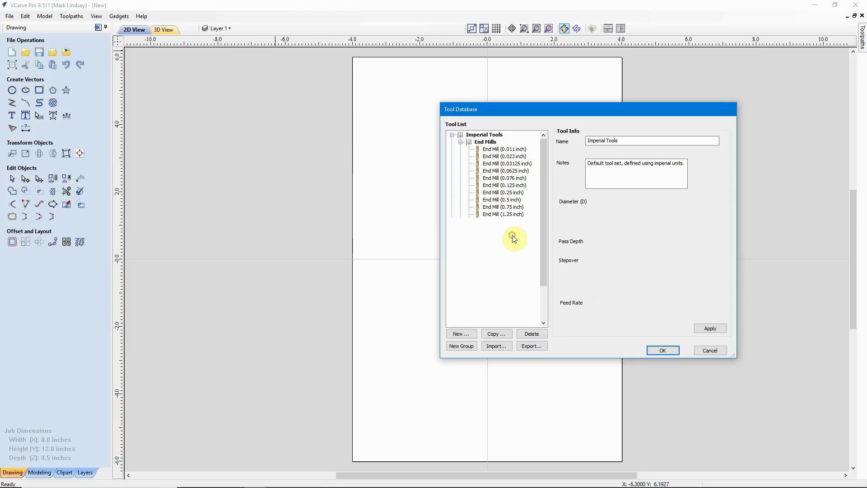
pyautogui.click(534, 335)
pyautogui.click(413, 260)
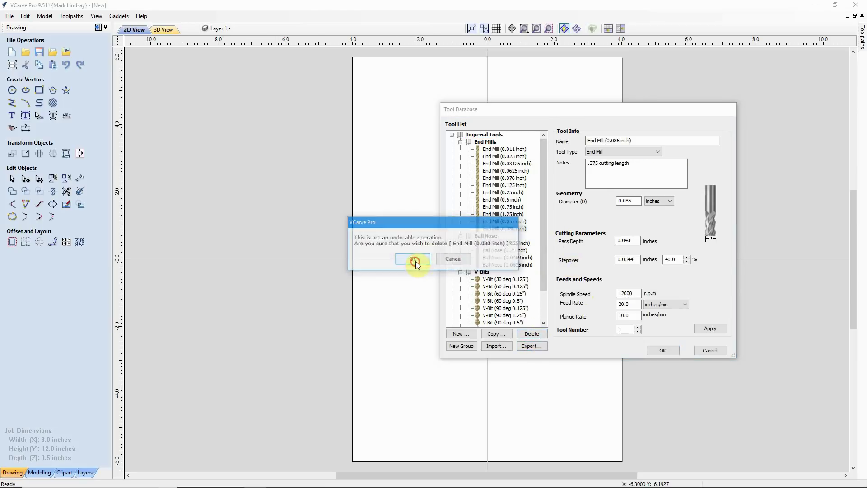
# Delete the 0.086 and 0.057 inch End Mills, then close the database with OK
pyautogui.click(508, 229)
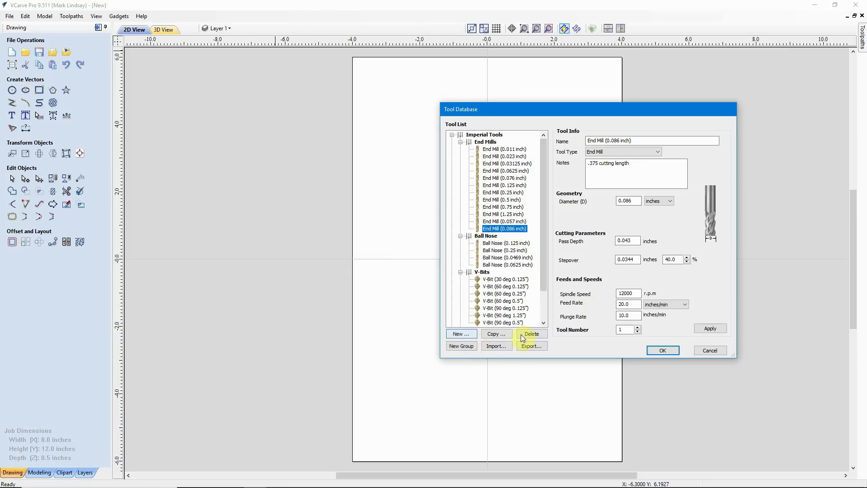
pyautogui.click(536, 332)
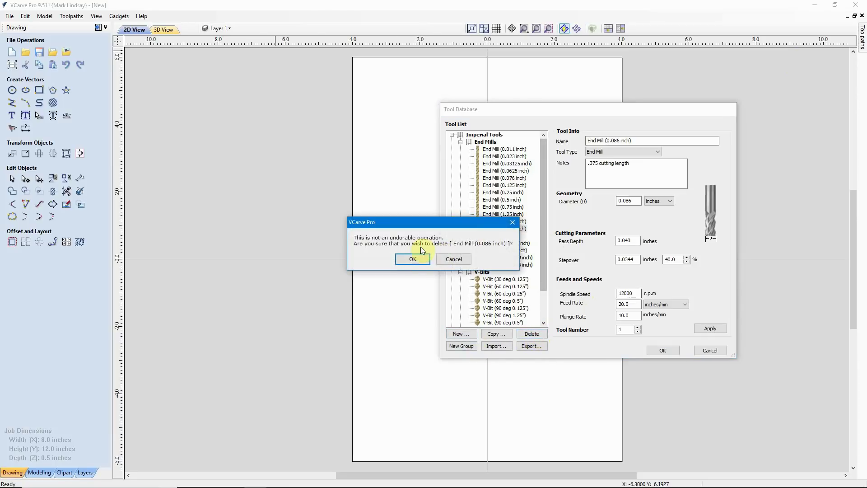
pyautogui.click(414, 259)
pyautogui.click(517, 224)
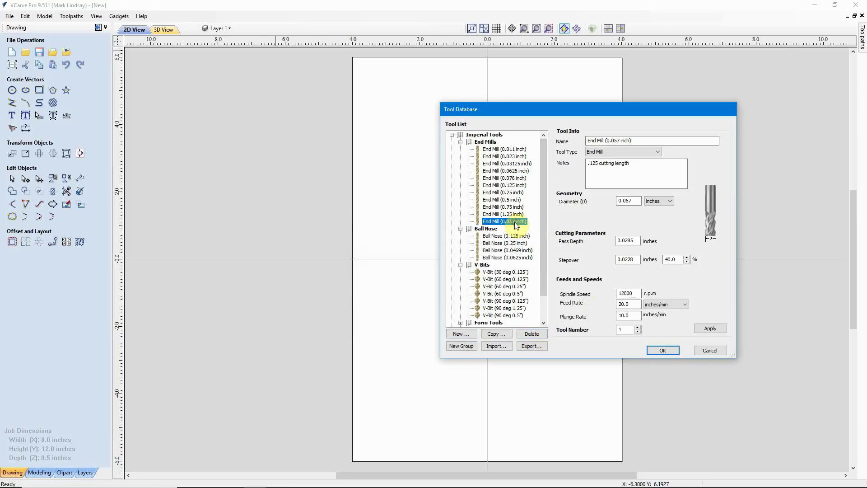
pyautogui.click(520, 333)
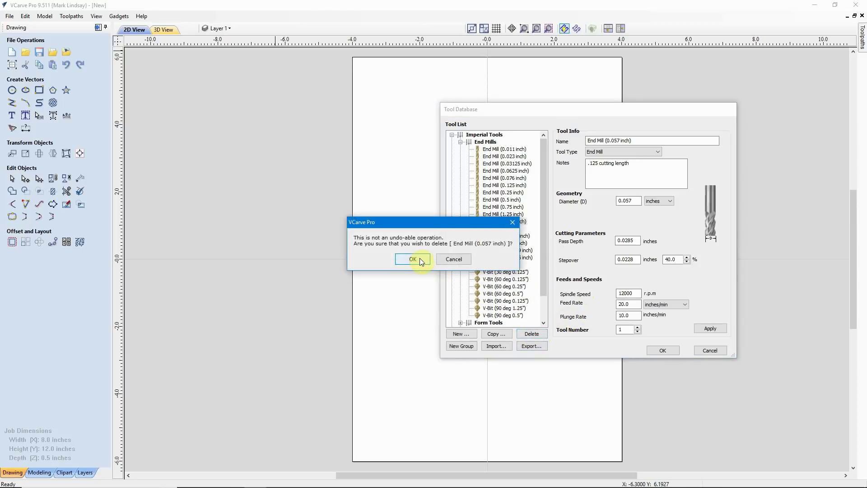
pyautogui.click(420, 259)
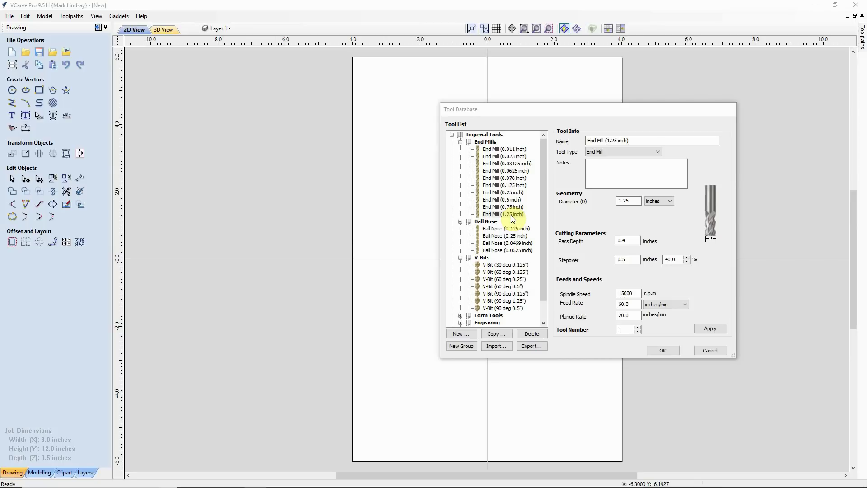
pyautogui.click(667, 350)
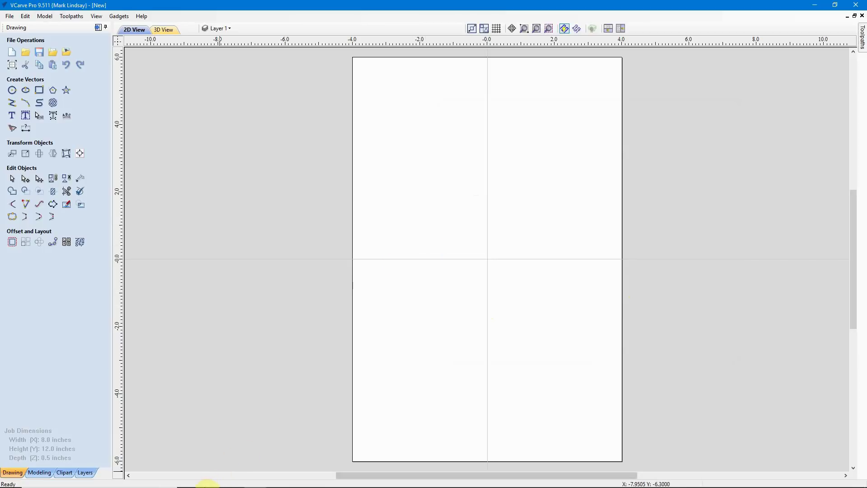
# Switch to the VCarve Pro 9.015 window from the taskbar
pyautogui.moveTo(209, 485)
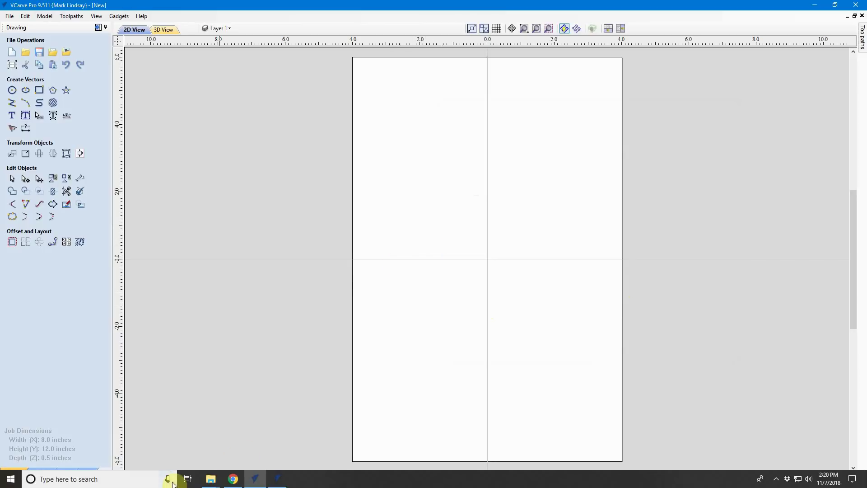
pyautogui.click(278, 479)
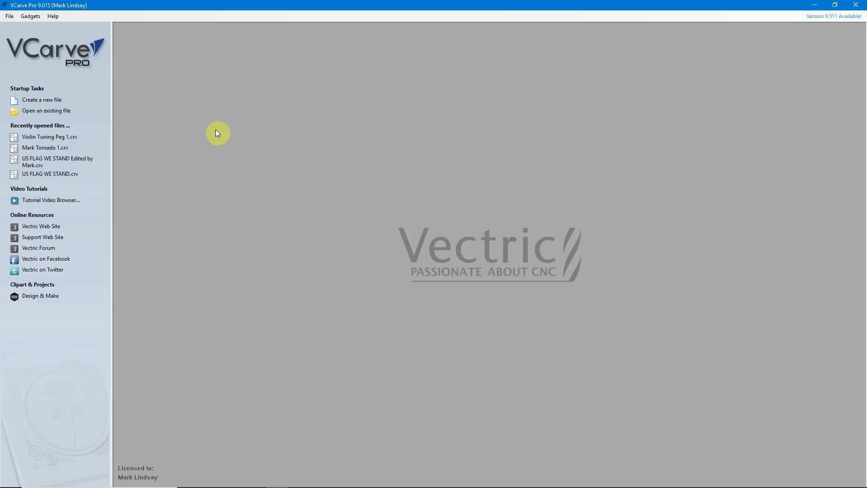
# Open VCarve 9.015's Application Data Folder from the File menu and enter ToolDatabase
pyautogui.click(9, 18)
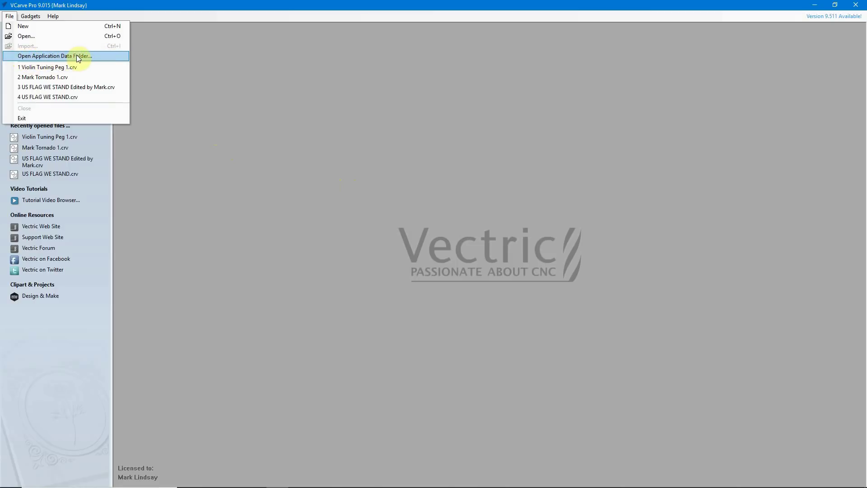
pyautogui.click(54, 57)
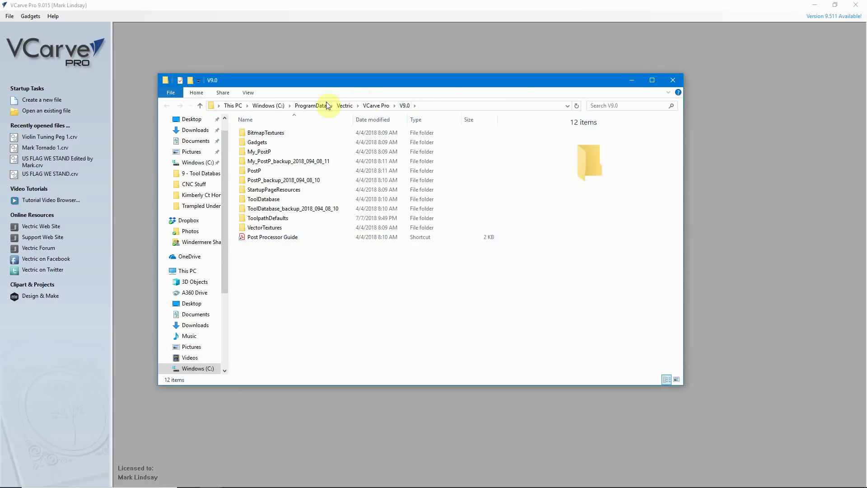
pyautogui.doubleClick(267, 200)
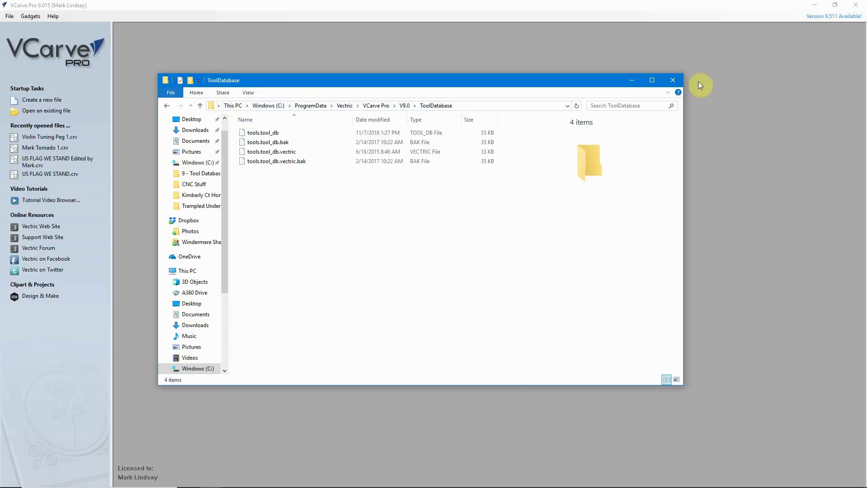
# Minimize VCarve 9.015, move the folder window aside, and bring VCarve Pro 9.511 forward
pyautogui.click(815, 5)
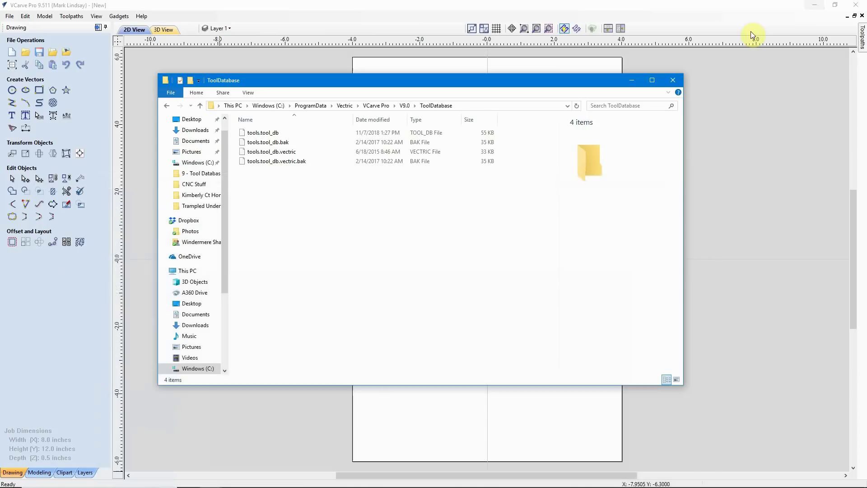
pyautogui.moveTo(491, 80); pyautogui.dragTo(532, 124)
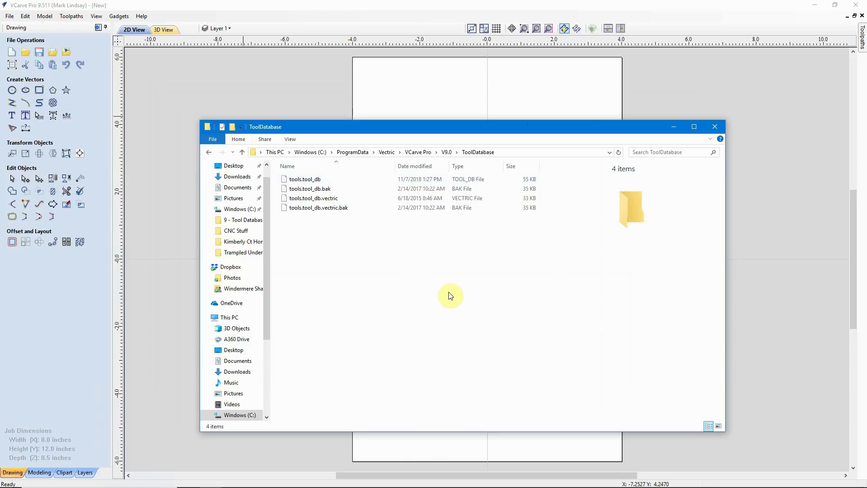
pyautogui.click(348, 11)
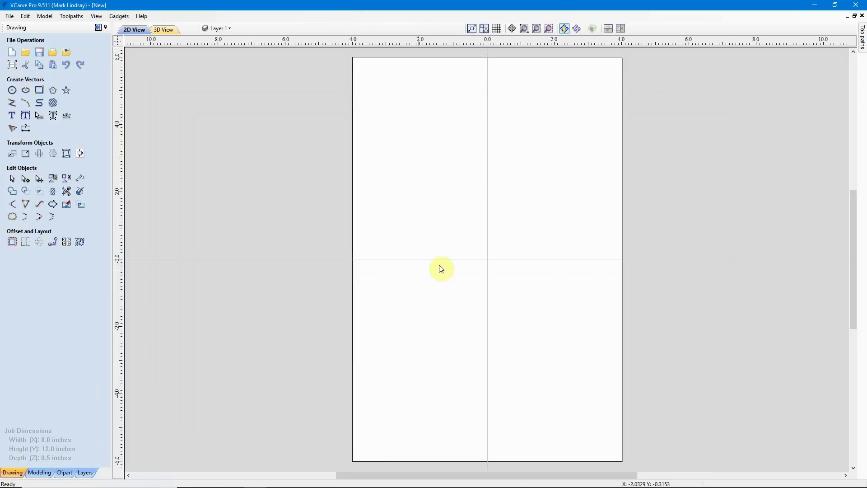
# Open the Tool Database from the Toolpaths menu and move the dialog up and left
pyautogui.click(70, 18)
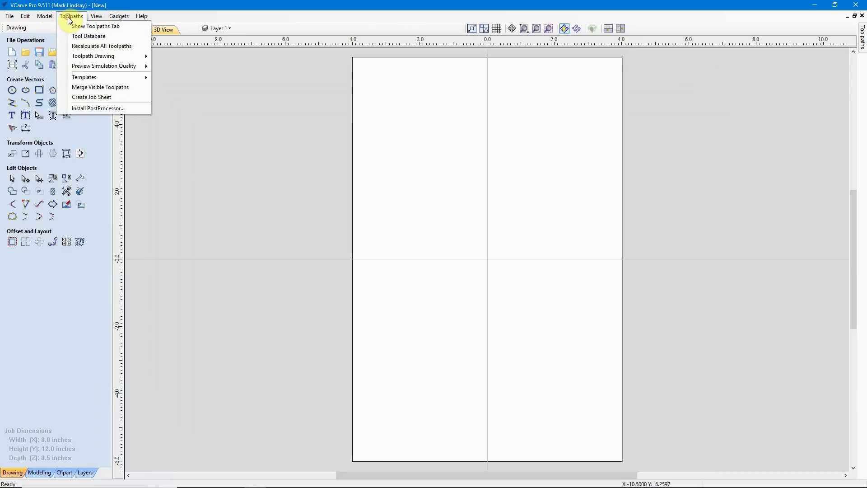
pyautogui.click(91, 36)
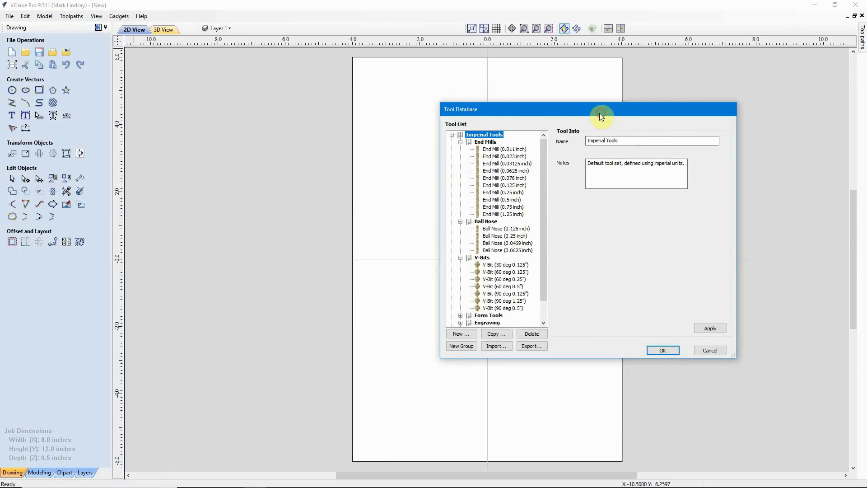
pyautogui.moveTo(600, 113); pyautogui.dragTo(485, 88)
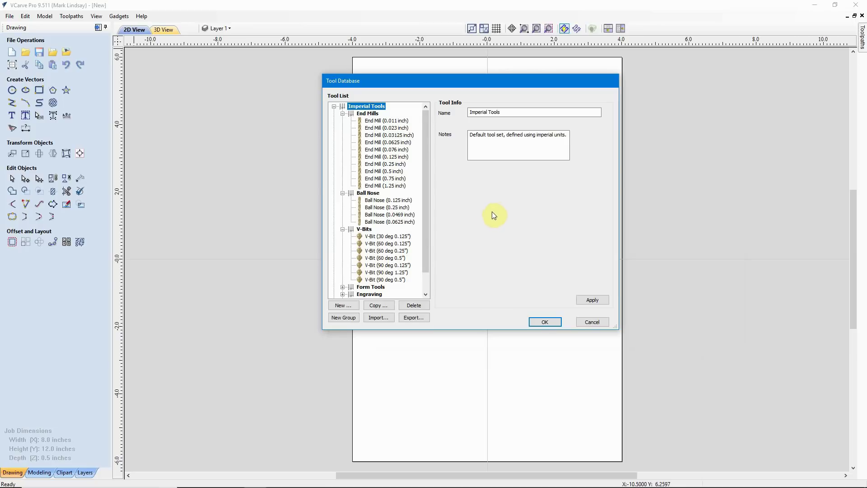
# Start an Import from the Tool Database dialog to open the file browser
pyautogui.click(377, 319)
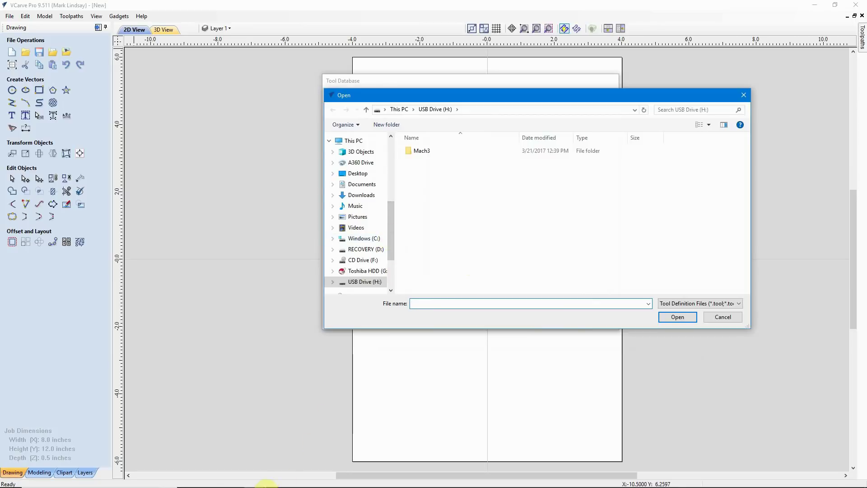
pyautogui.moveTo(243, 484)
pyautogui.moveTo(211, 478)
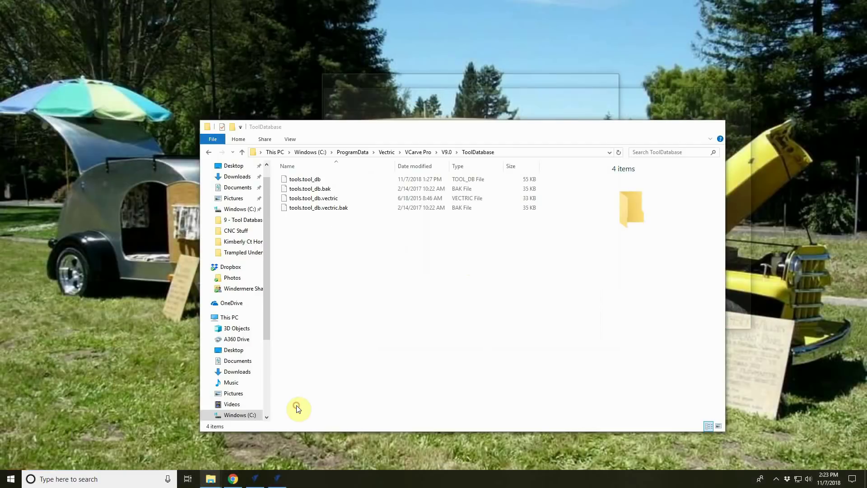
# Bring up the ToolDatabase folder window, move it aside, and return to the Open picker
pyautogui.click(297, 407)
pyautogui.moveTo(354, 128); pyautogui.dragTo(584, 147)
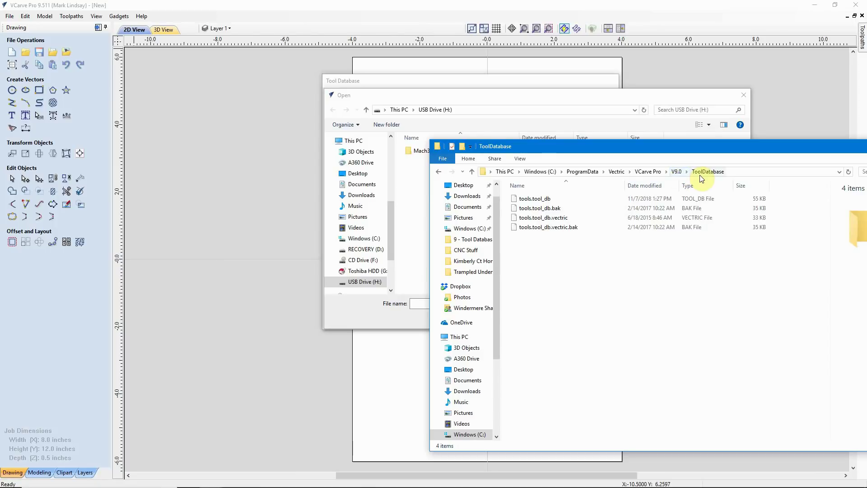
pyautogui.click(538, 97)
# Browse to C:\ProgramData\Vectric\VCarve Pro\V9.0\ToolDatabase and select tools.tool_db
pyautogui.moveTo(539, 97); pyautogui.dragTo(501, 95)
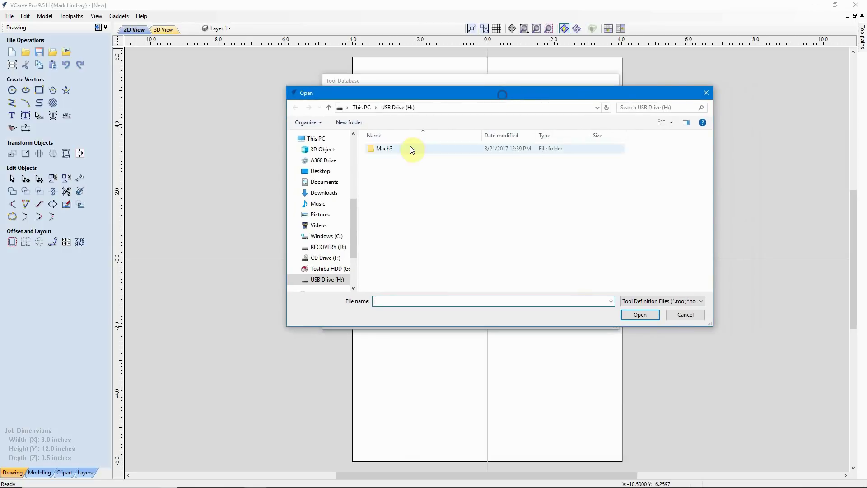
pyautogui.click(326, 238)
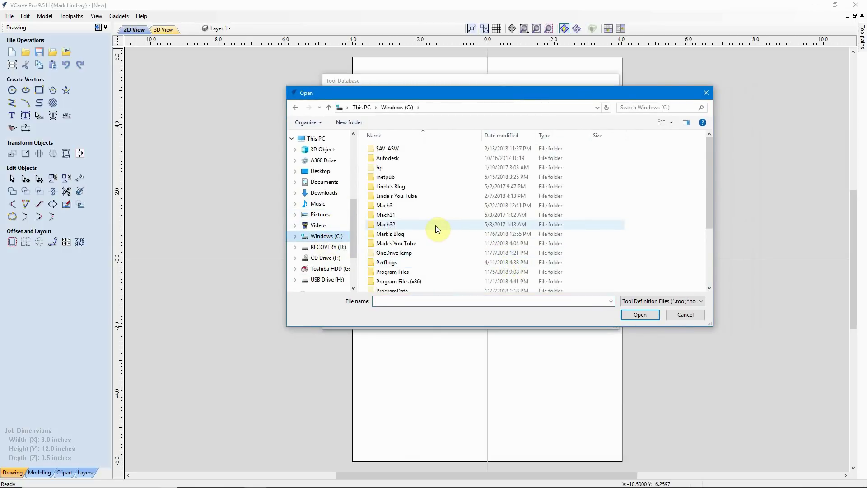
pyautogui.scroll(-1, 438, 228)
pyautogui.doubleClick(390, 271)
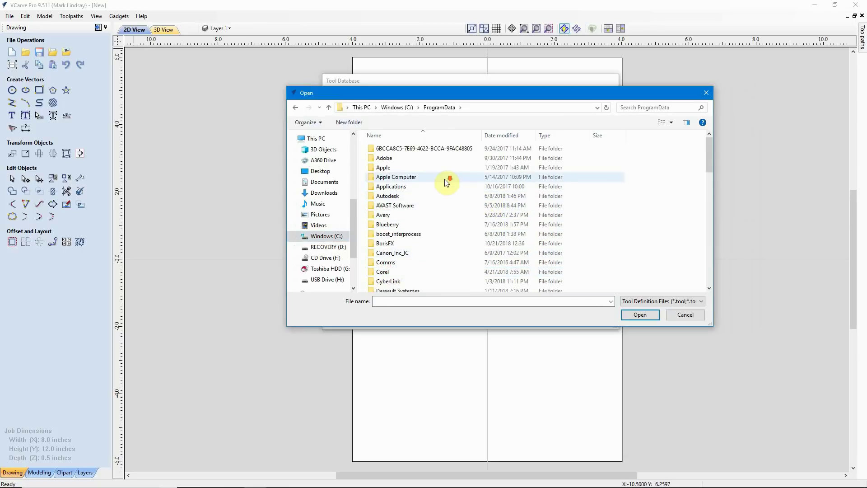
pyautogui.scroll(-15, 460, 225)
pyautogui.scroll(-4, 460, 226)
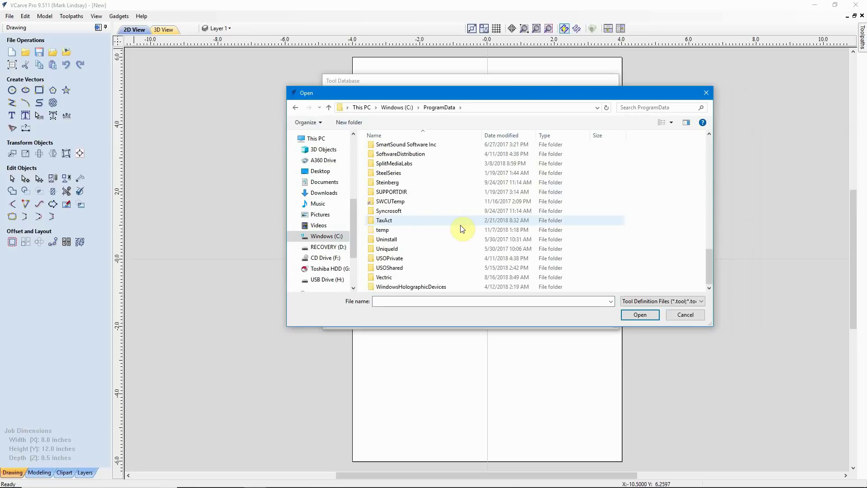
pyautogui.doubleClick(384, 277)
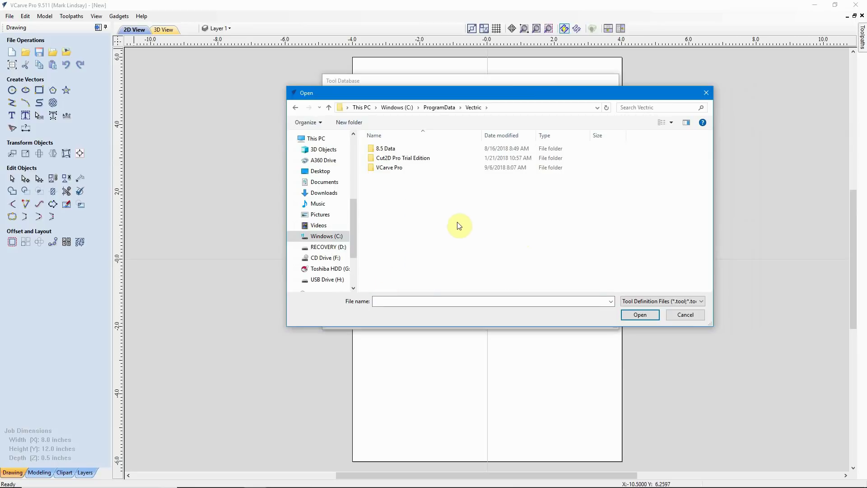
pyautogui.doubleClick(389, 167)
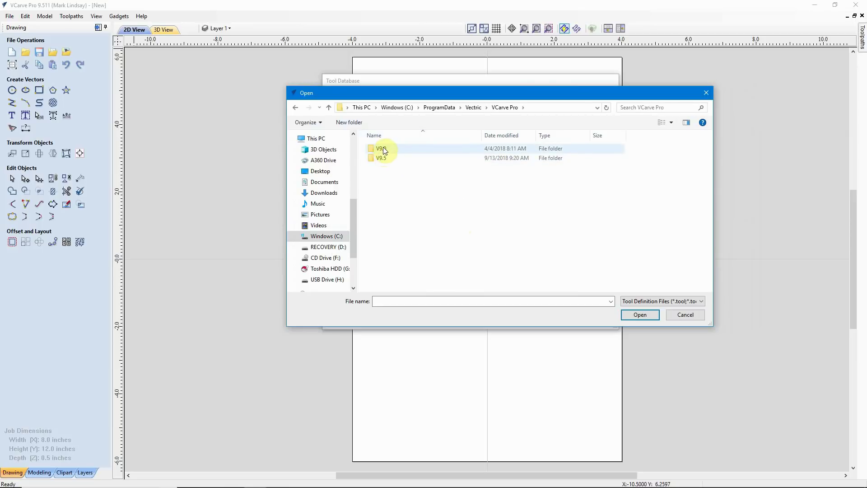
pyautogui.click(383, 147)
pyautogui.doubleClick(383, 147)
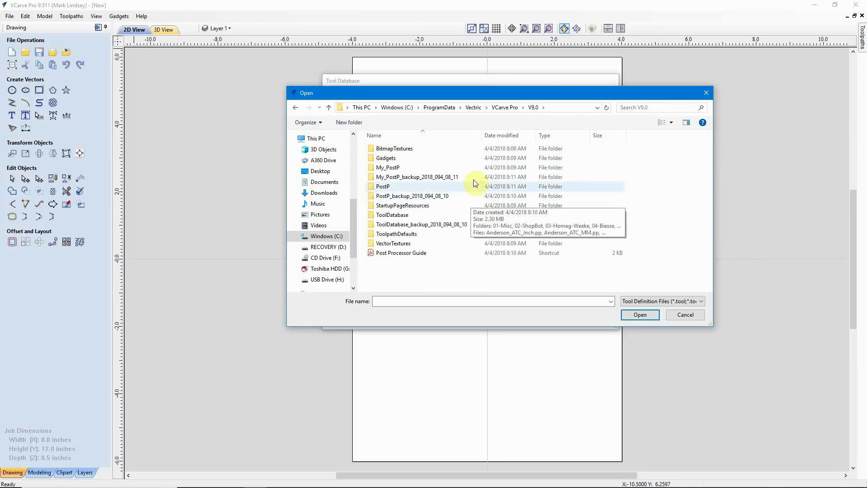
pyautogui.doubleClick(391, 217)
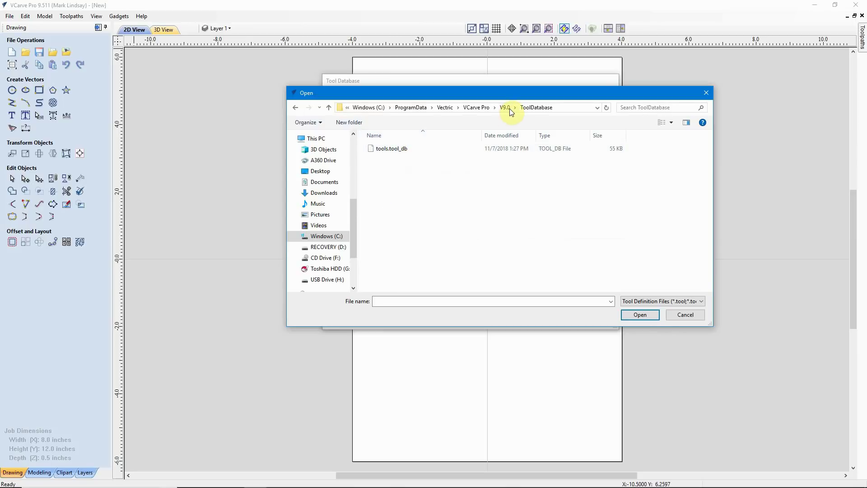
pyautogui.click(392, 151)
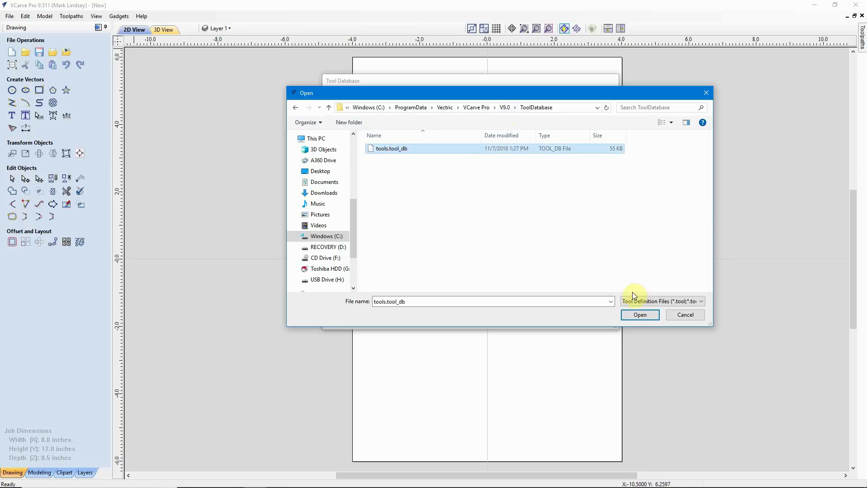
# Open tools.tool_db and move the merge prompt aside to view the V-Bit and End Mill lists
pyautogui.click(640, 314)
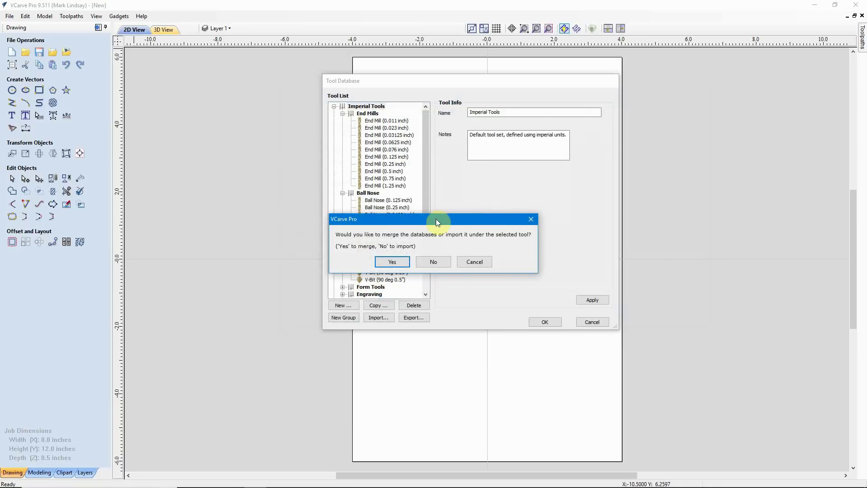
pyautogui.moveTo(435, 219); pyautogui.dragTo(455, 174)
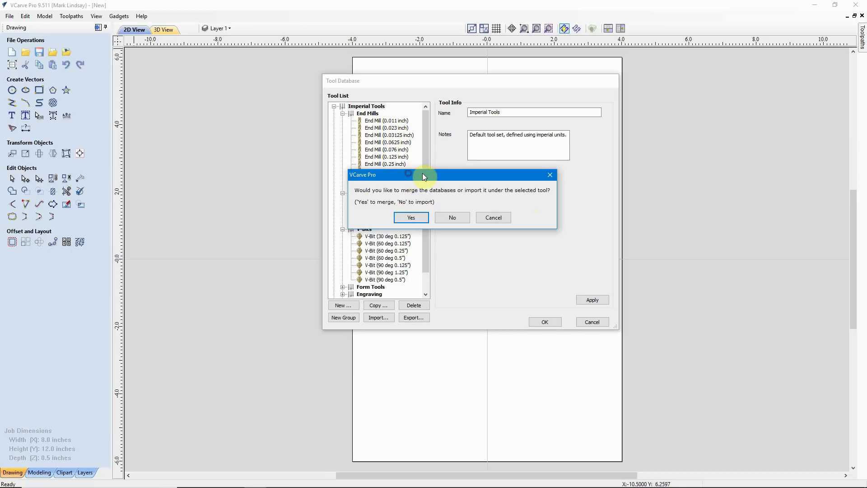
pyautogui.moveTo(409, 174); pyautogui.dragTo(496, 168)
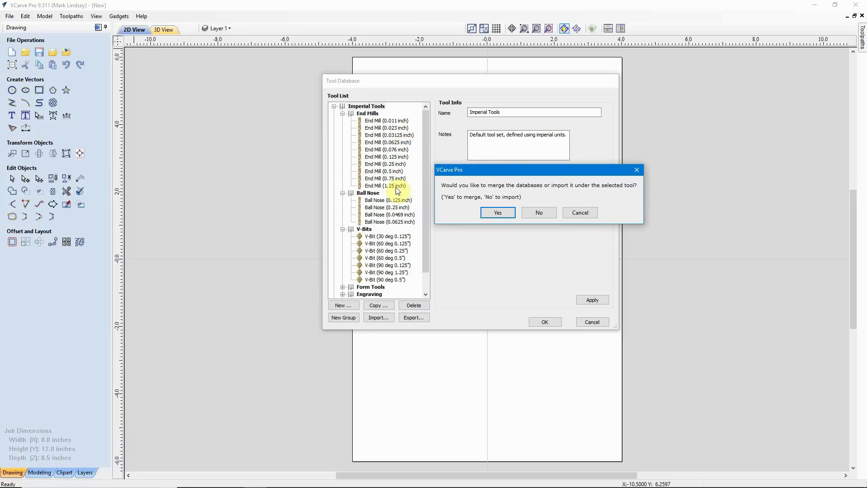
# Accept the V9.0 tool merge, collapse Metric Tools and expand Imperial Tools to review the End Mills
pyautogui.click(499, 212)
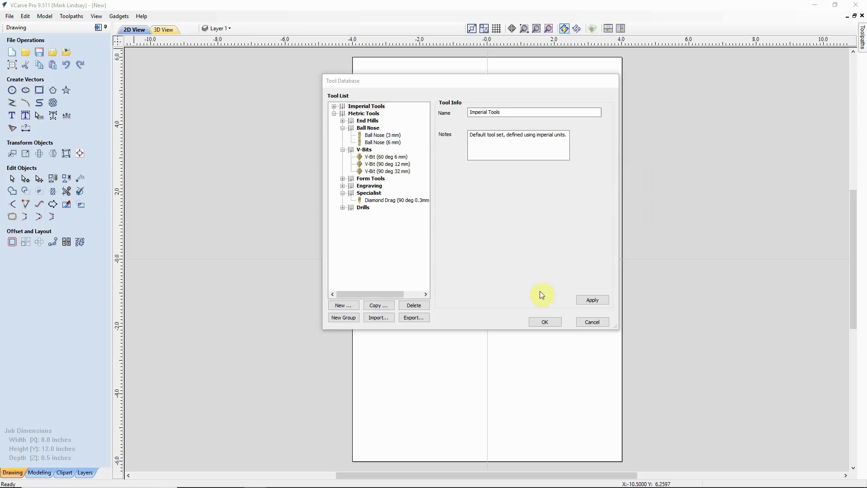
pyautogui.click(335, 113)
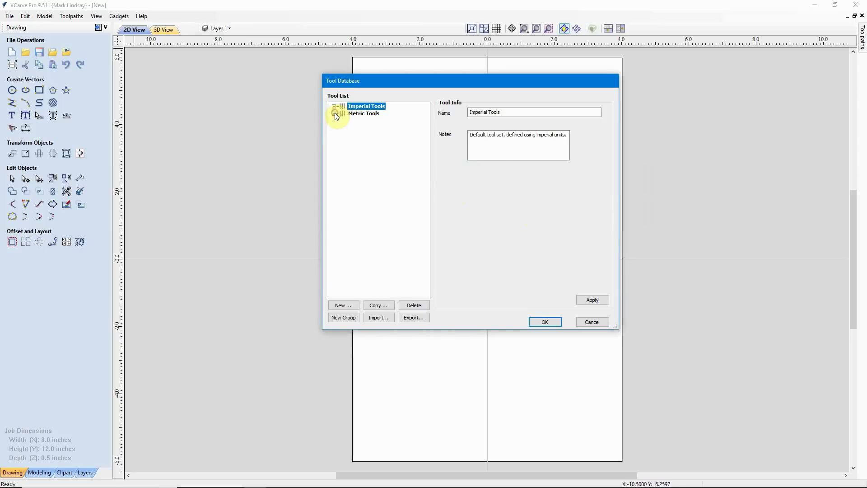
pyautogui.click(335, 107)
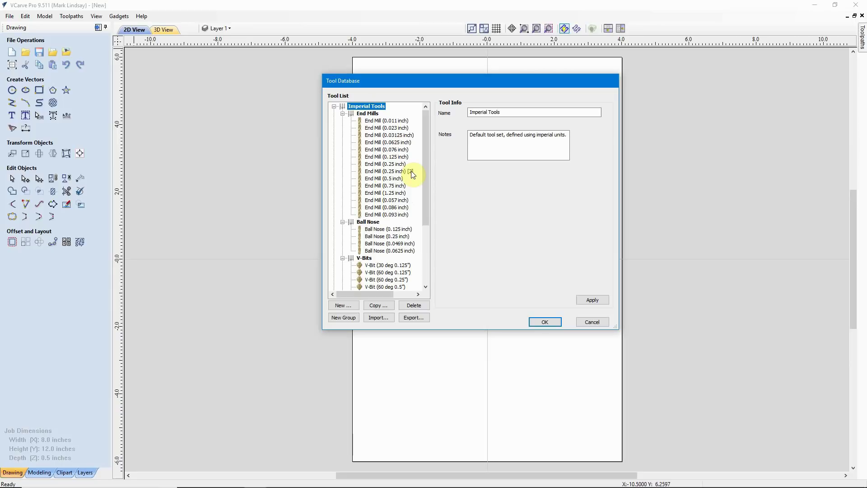
# Compare End Mill (0.25 inch) with its [2] duplicate, whose feed rate is 50.0 instead of 40.0
pyautogui.click(396, 171)
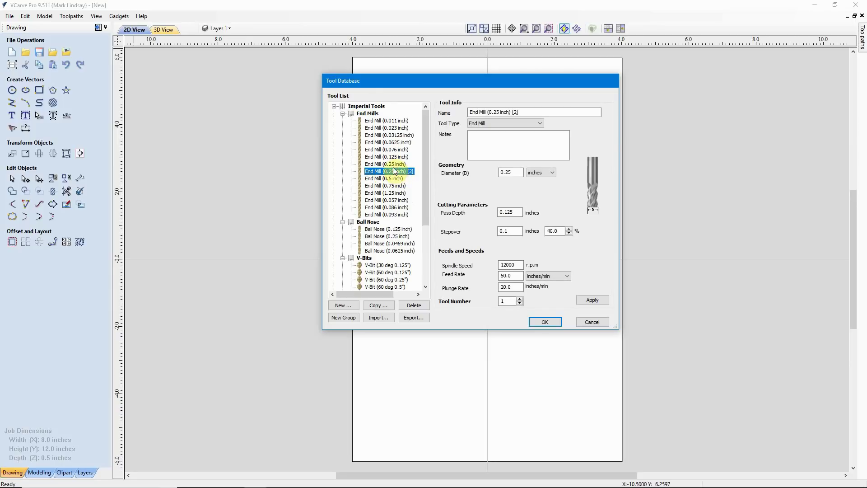
pyautogui.click(392, 164)
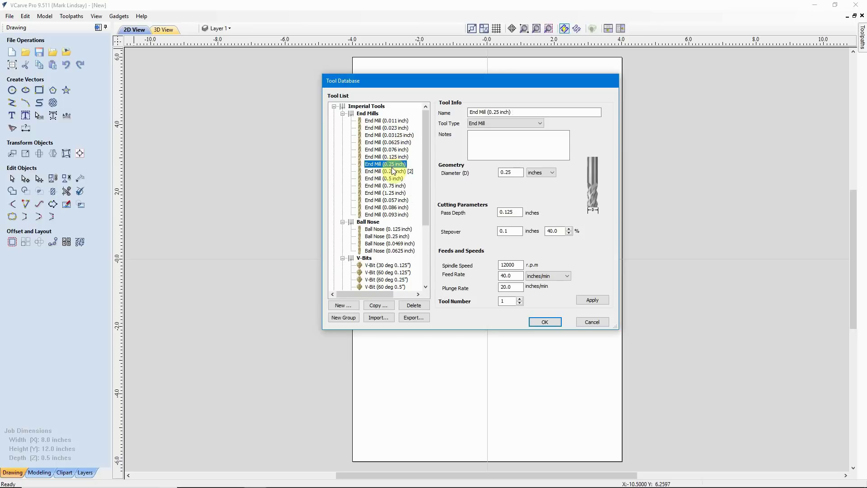
pyautogui.click(392, 172)
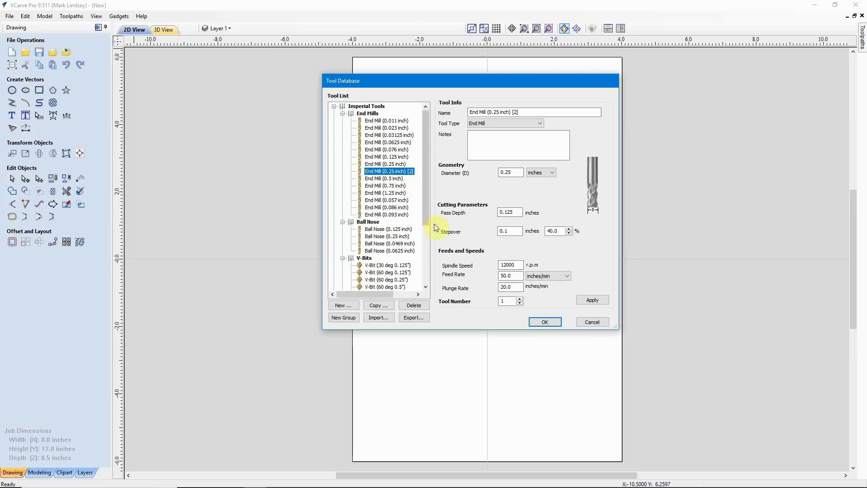
pyautogui.click(512, 276)
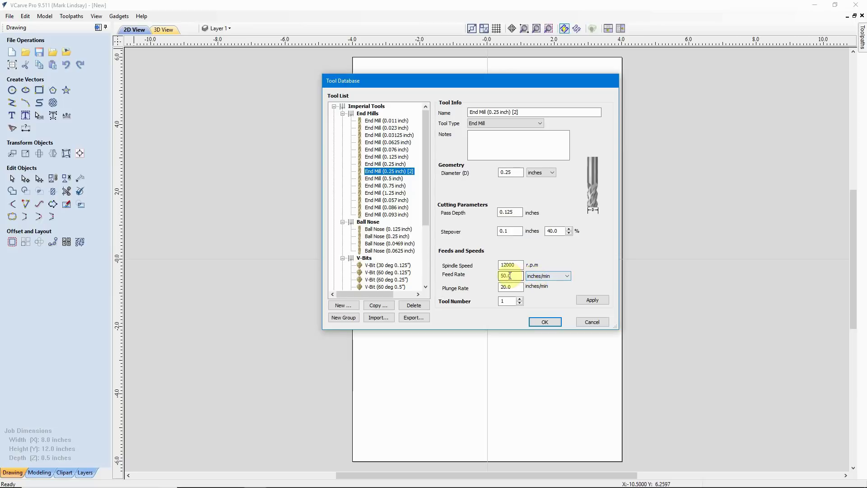
pyautogui.click(397, 164)
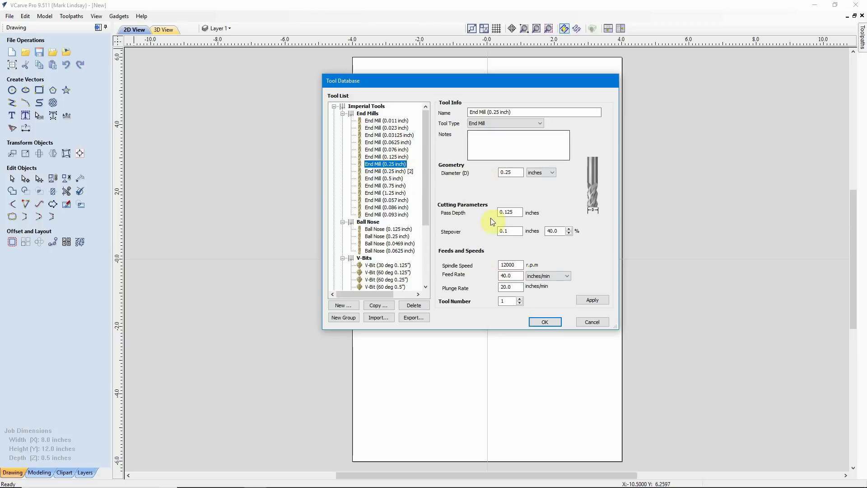
pyautogui.doubleClick(555, 231)
pyautogui.click(505, 173)
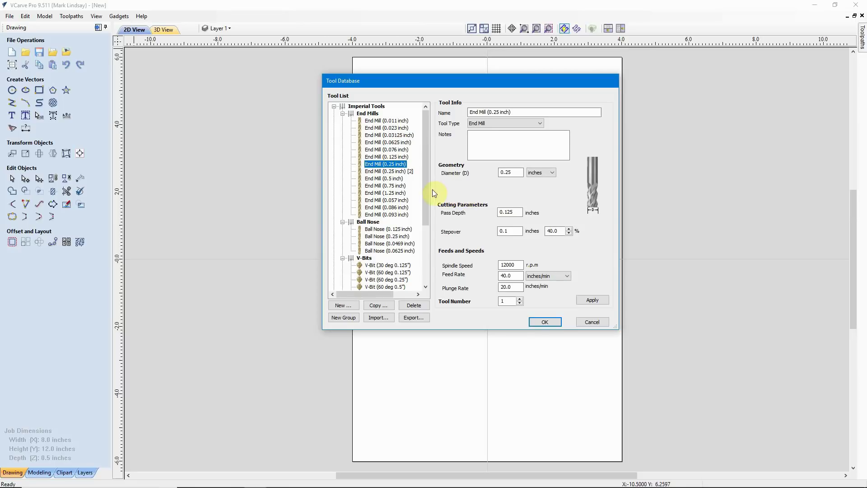
pyautogui.click(398, 172)
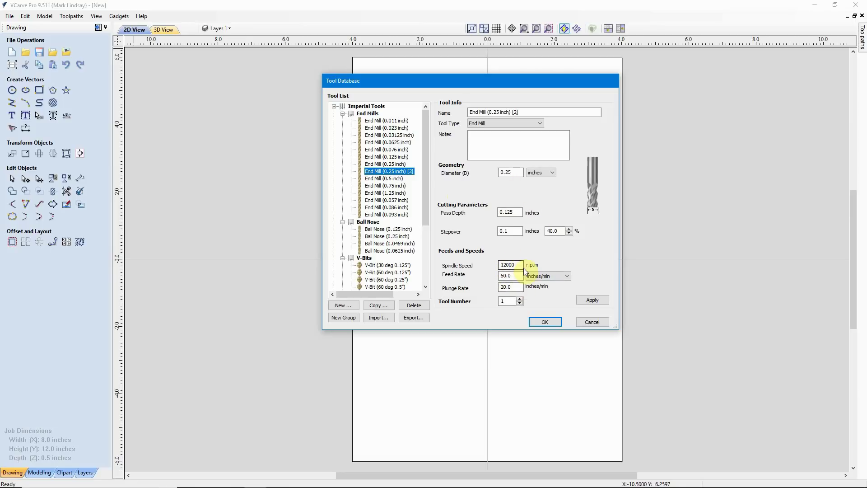
pyautogui.click(403, 165)
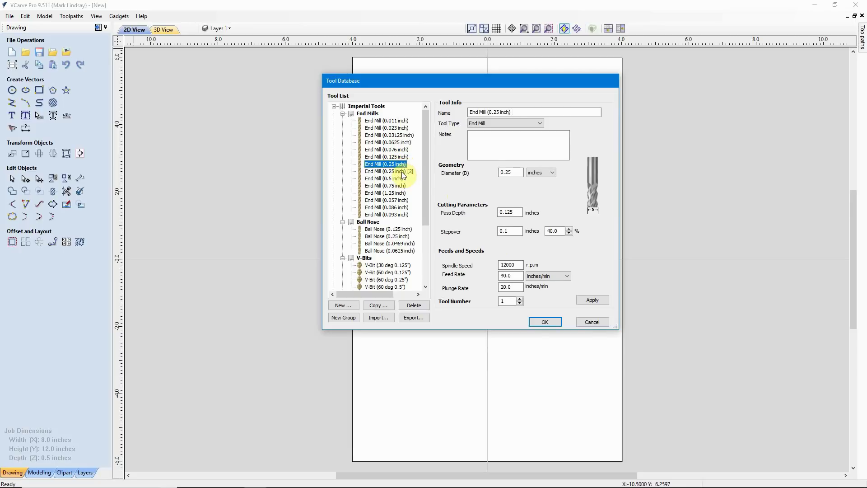
pyautogui.click(404, 172)
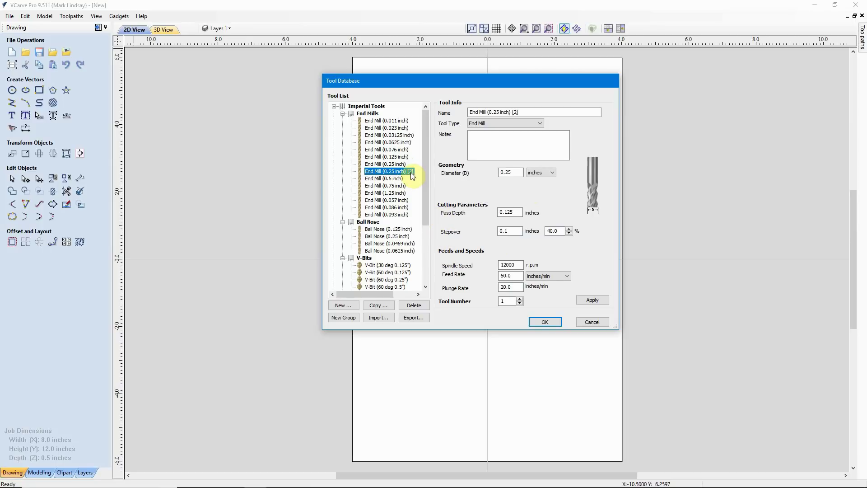
# Delete the End Mill (0.25 inch) [2] duplicate and confirm the removal
pyautogui.click(415, 306)
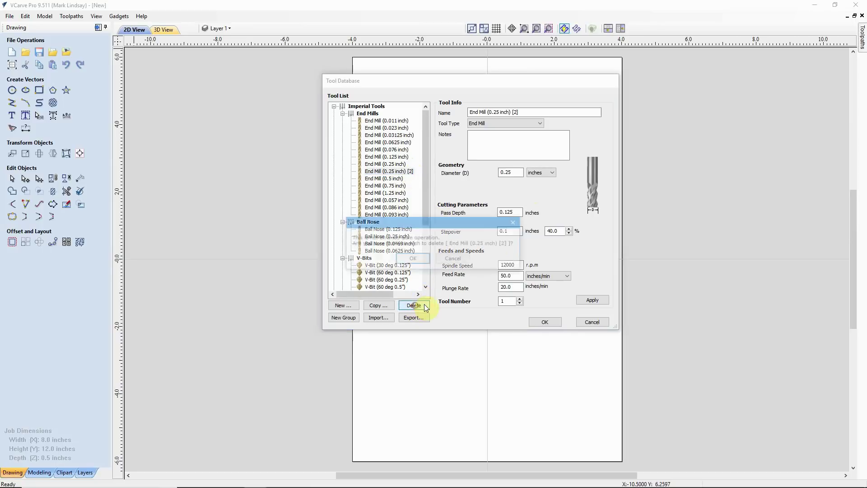
pyautogui.click(413, 259)
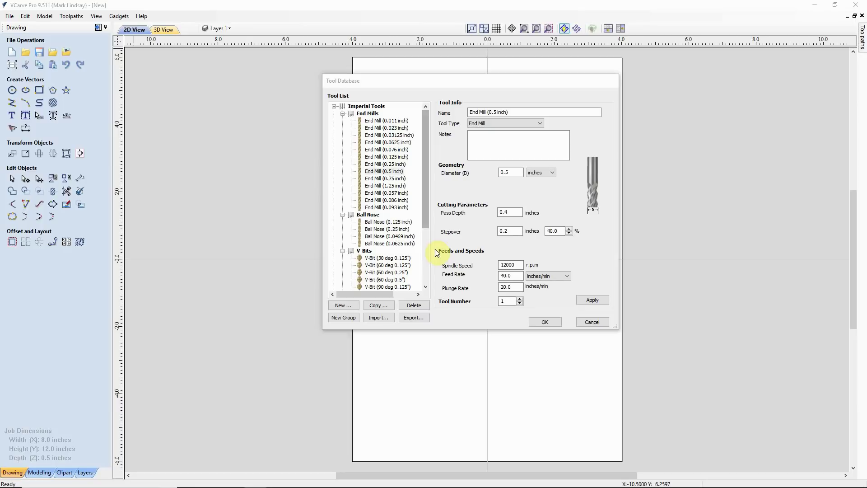
# Export the tool database to USB Drive (H:) as the tool file 'VCarve Tool Database 9.5'
pyautogui.click(413, 317)
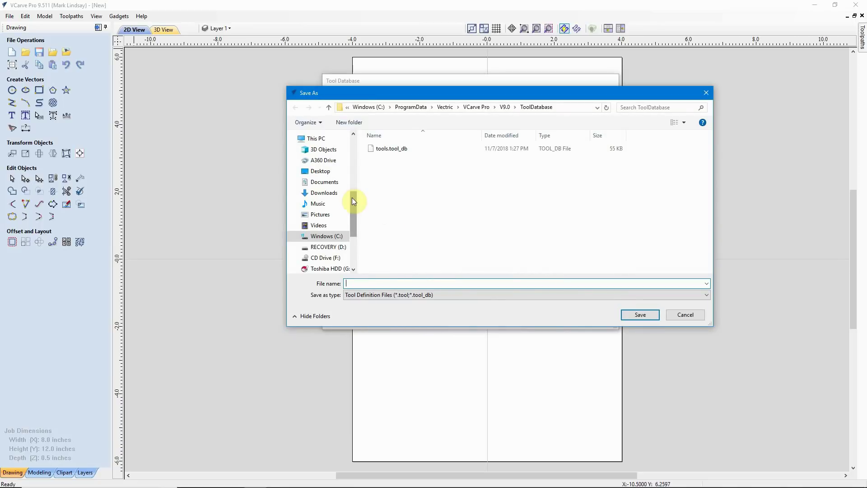
pyautogui.moveTo(353, 201); pyautogui.dragTo(356, 226)
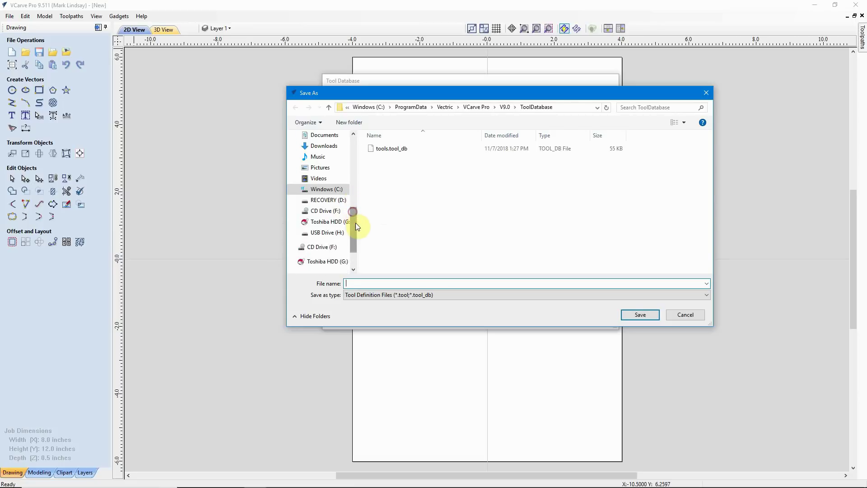
pyautogui.click(328, 234)
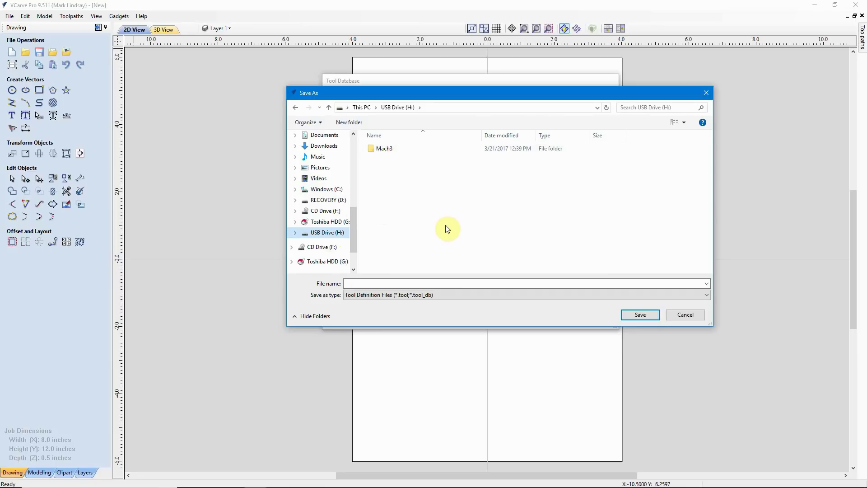
pyautogui.click(369, 283)
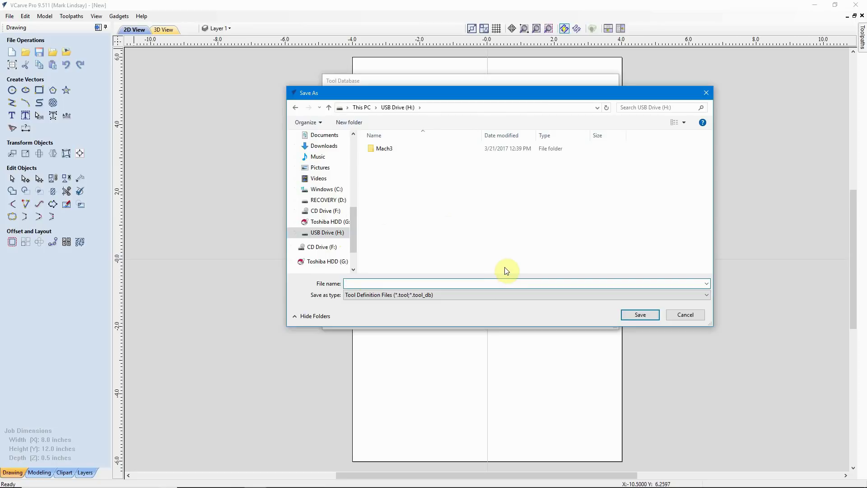
pyautogui.write('VCarve Tool Database 9.5')
pyautogui.click(422, 299)
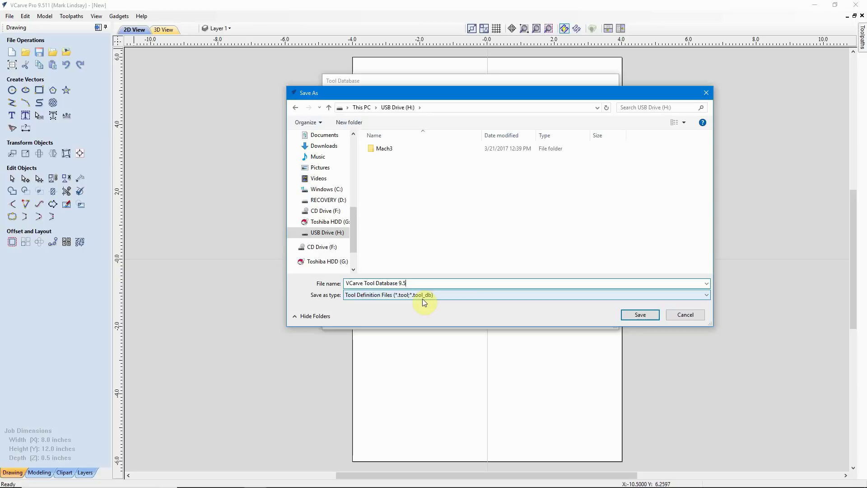
pyautogui.click(640, 316)
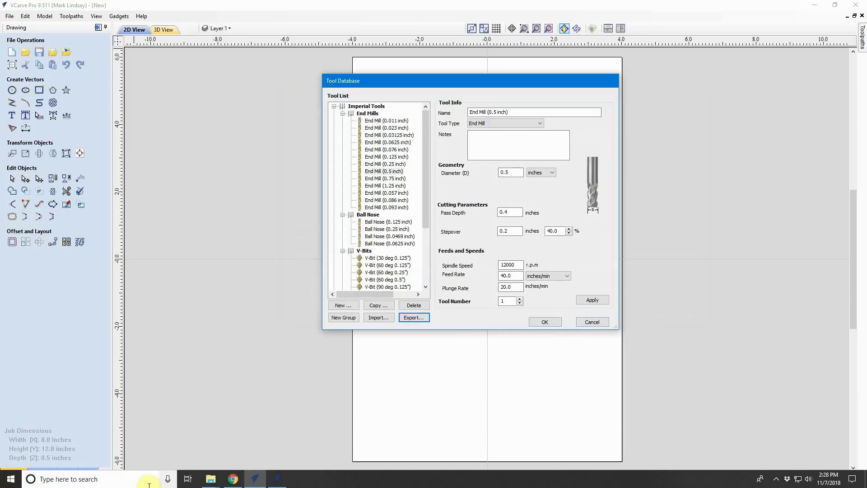
pyautogui.moveTo(211, 484)
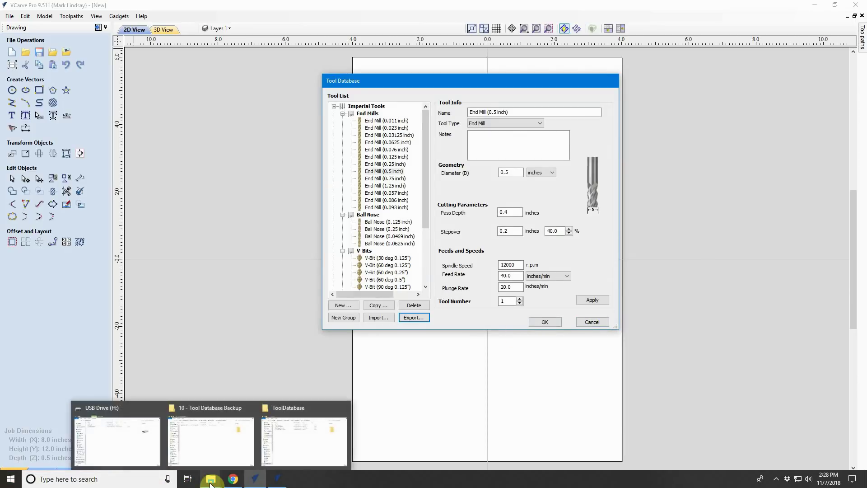
pyautogui.click(125, 410)
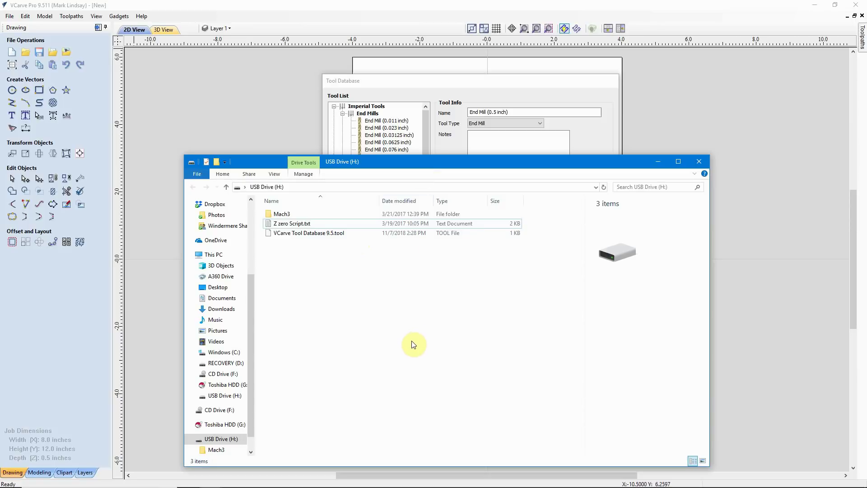
pyautogui.click(658, 162)
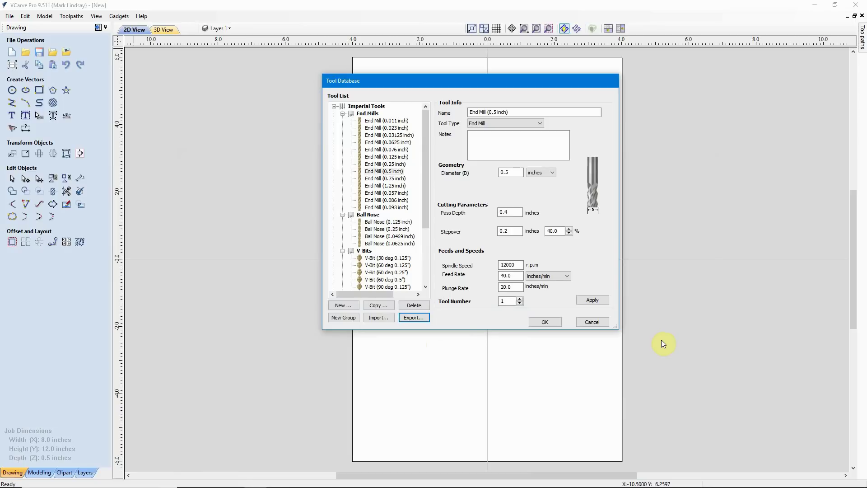
# Cancel the Tool Database dialog to return to the empty drawing
pyautogui.click(592, 322)
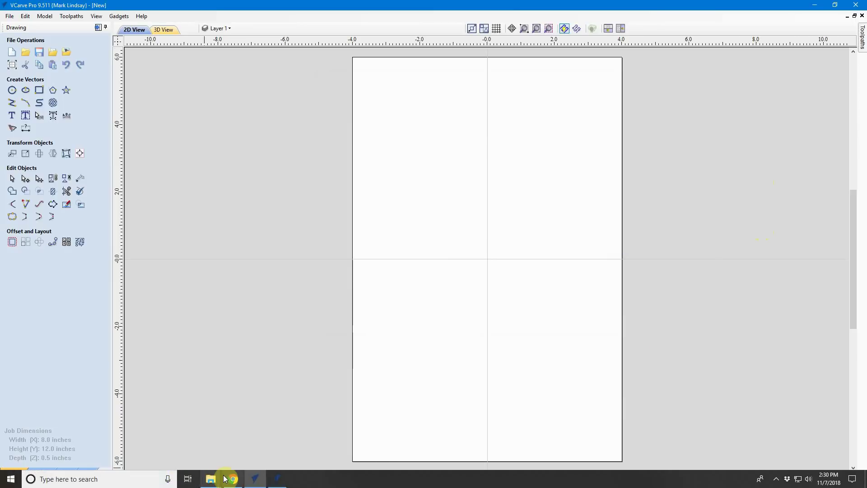
pyautogui.moveTo(228, 479)
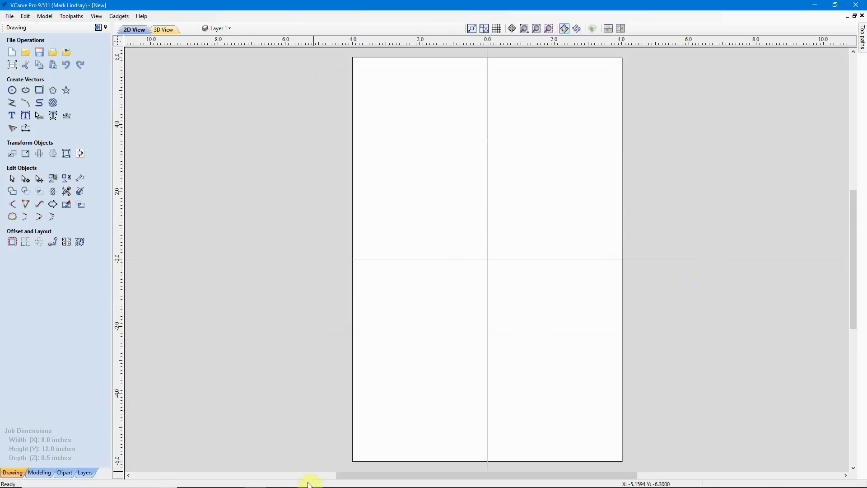
pyautogui.moveTo(307, 479)
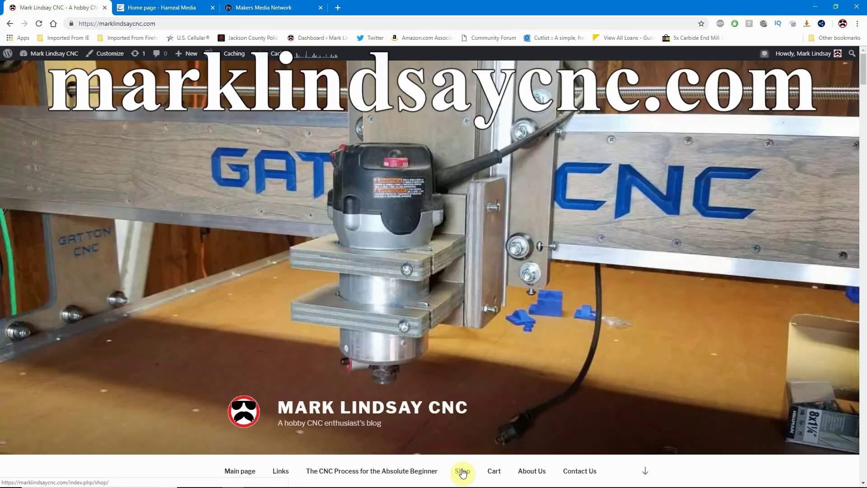
# Go to the blog's Shop page and open the Logo Products category
pyautogui.click(463, 472)
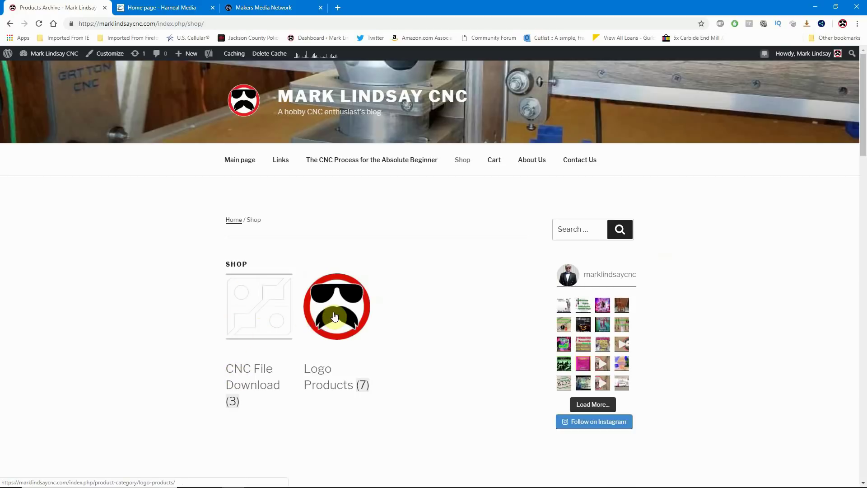
pyautogui.click(334, 311)
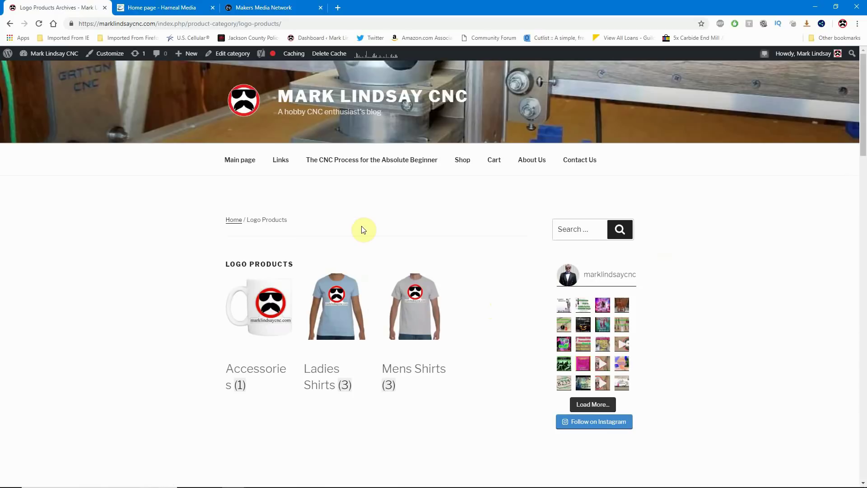
# View the Harneal Media home page, then the Makers Media Network home page
pyautogui.click(163, 4)
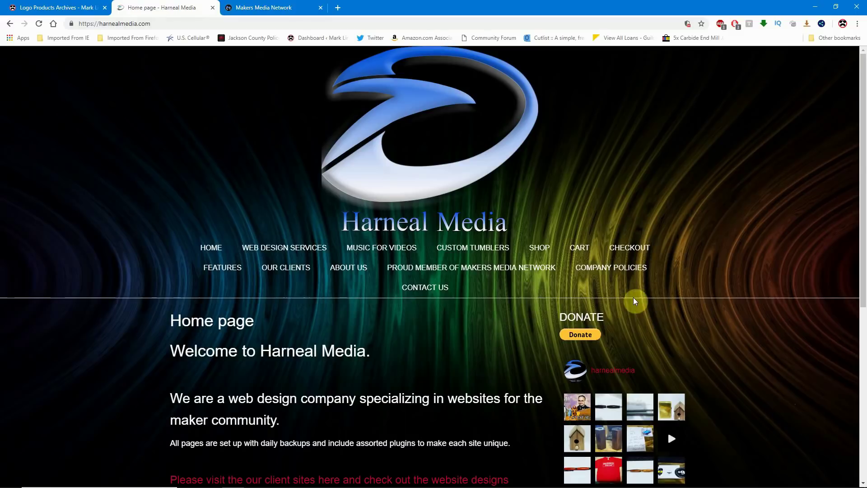
pyautogui.click(266, 8)
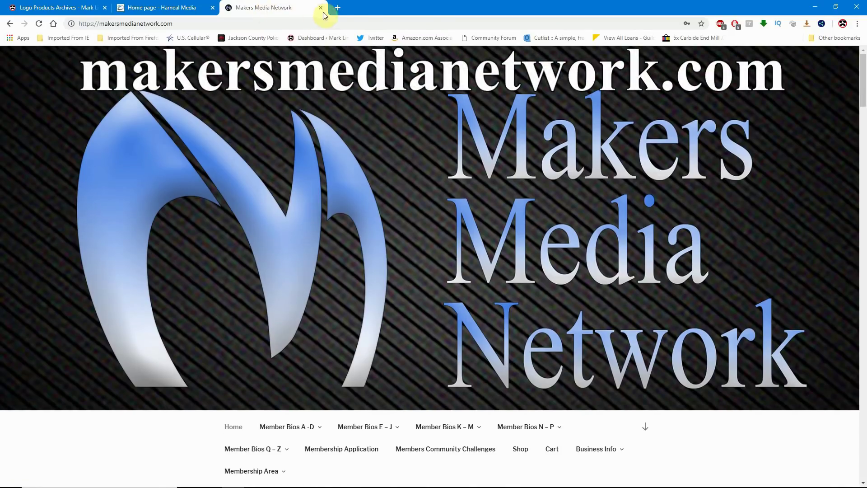